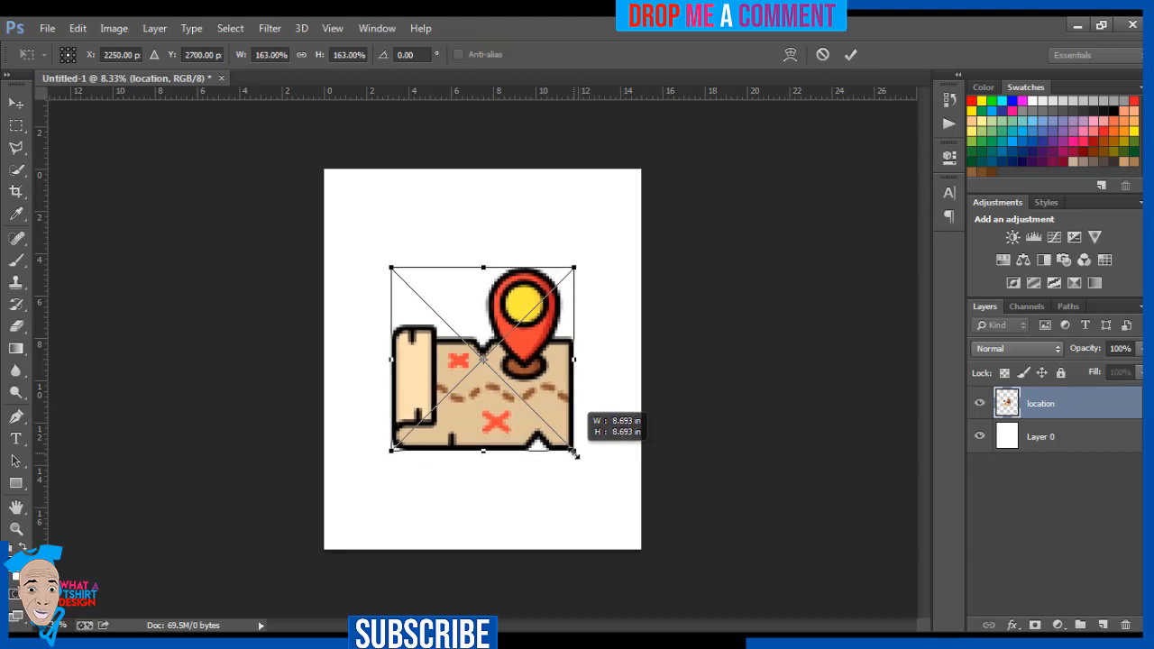
# Apply the 163% scaling to the placed map artwork and move it up into the upper half of the canvas.
pyautogui.press('Return')
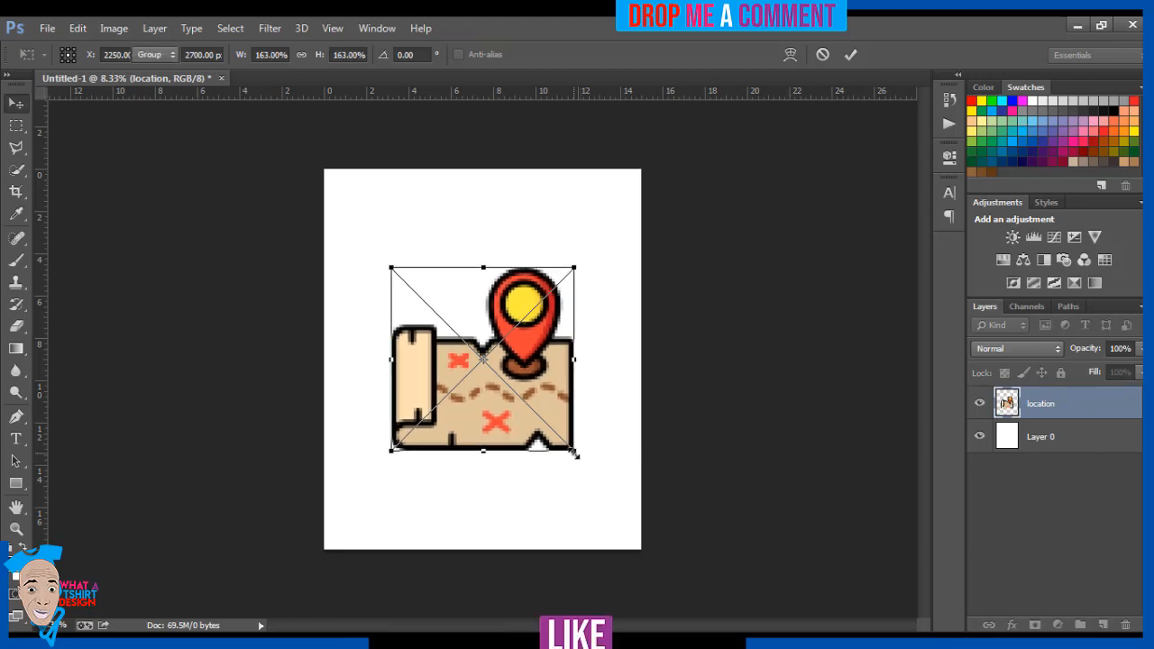
pyautogui.moveTo(502, 407); pyautogui.dragTo(501, 336)
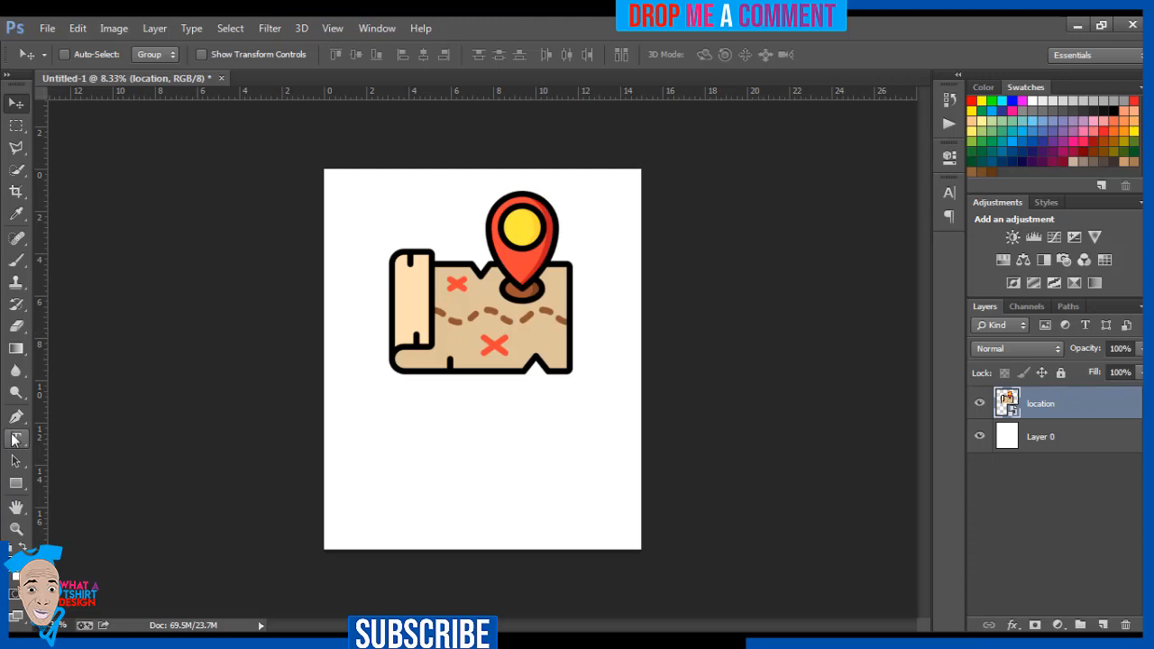
# Add a text line reading "Adventure" in the blank area below the map artwork.
pyautogui.click(12, 438)
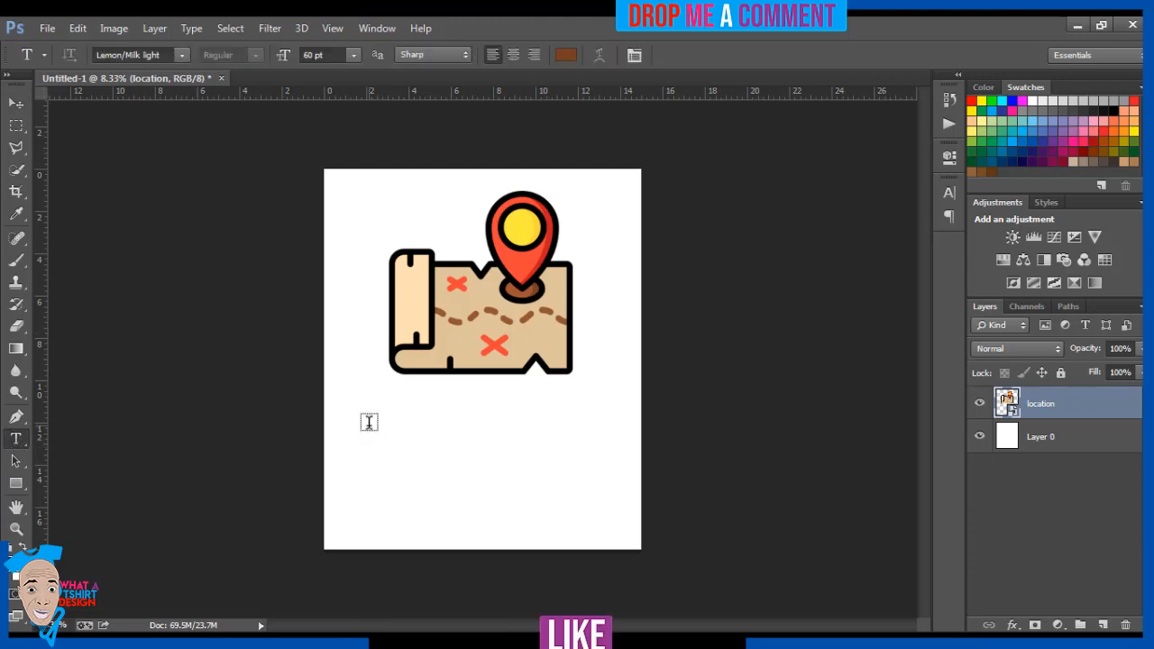
pyautogui.click(369, 421)
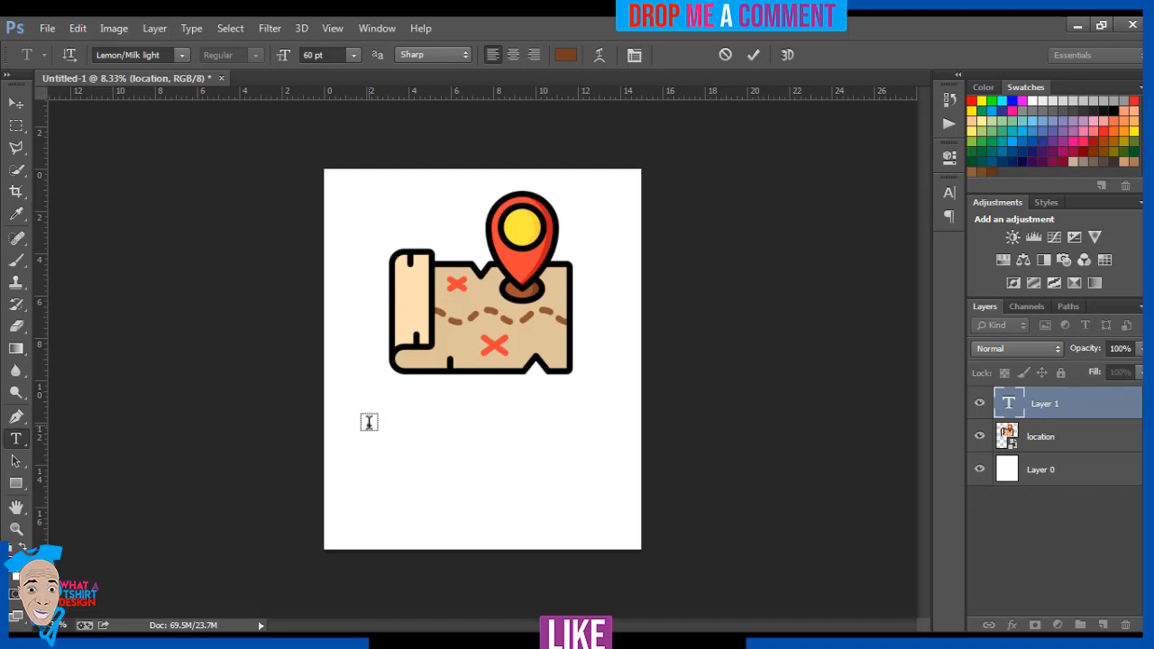
pyautogui.write('AD')
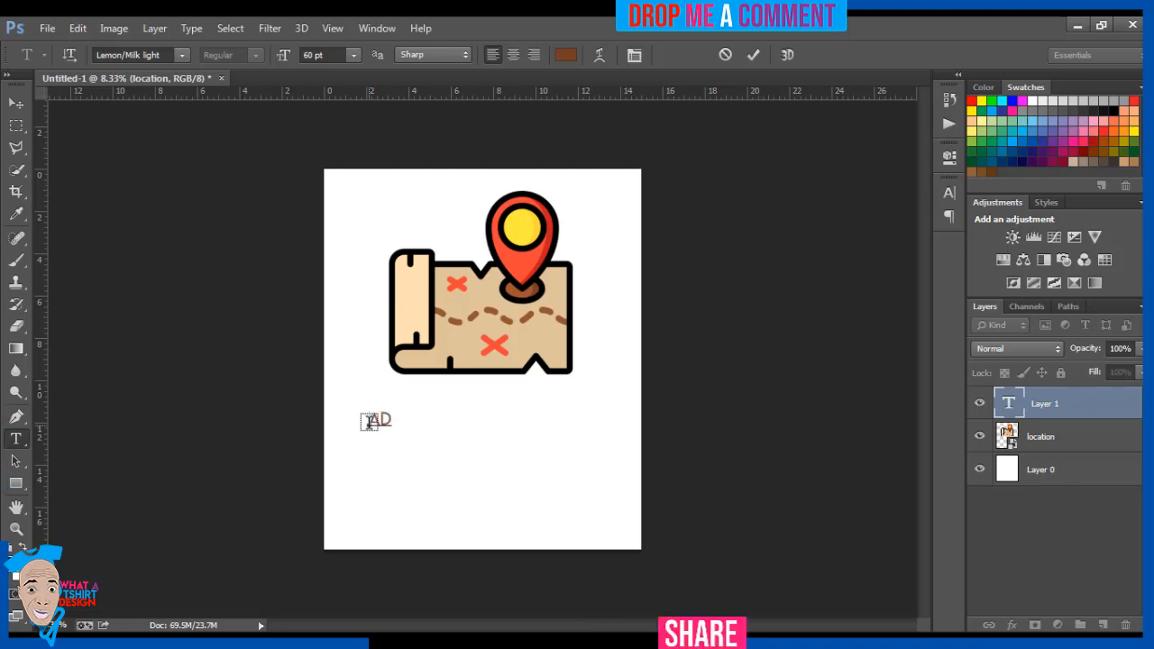
pyautogui.write('V')
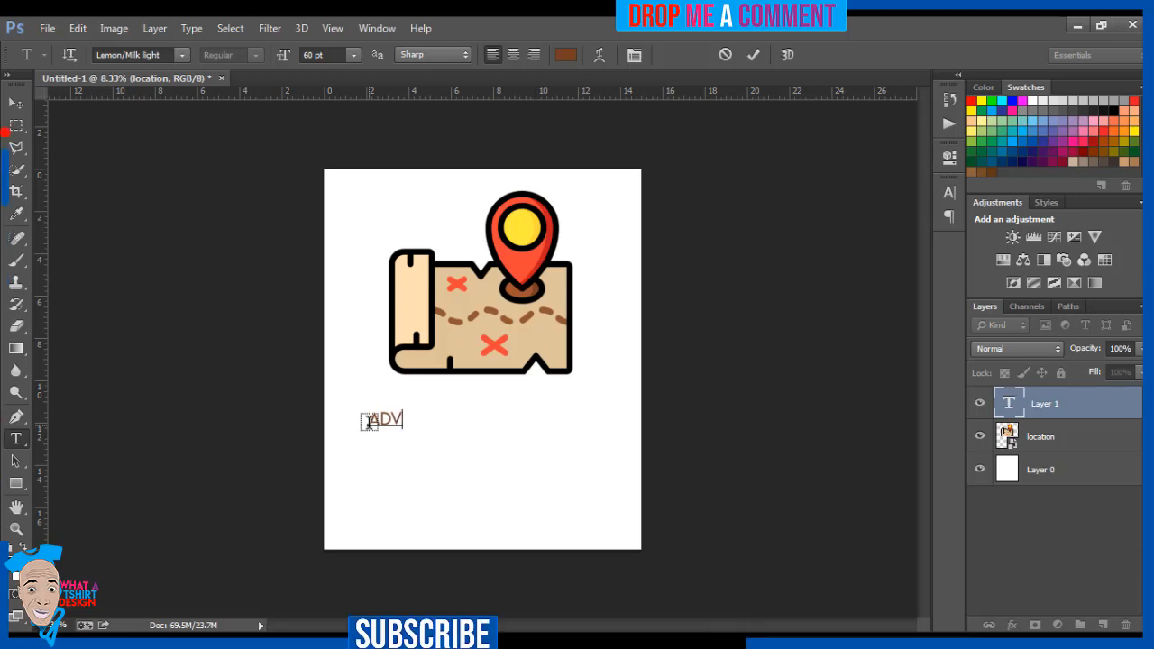
pyautogui.write('ENTURE')
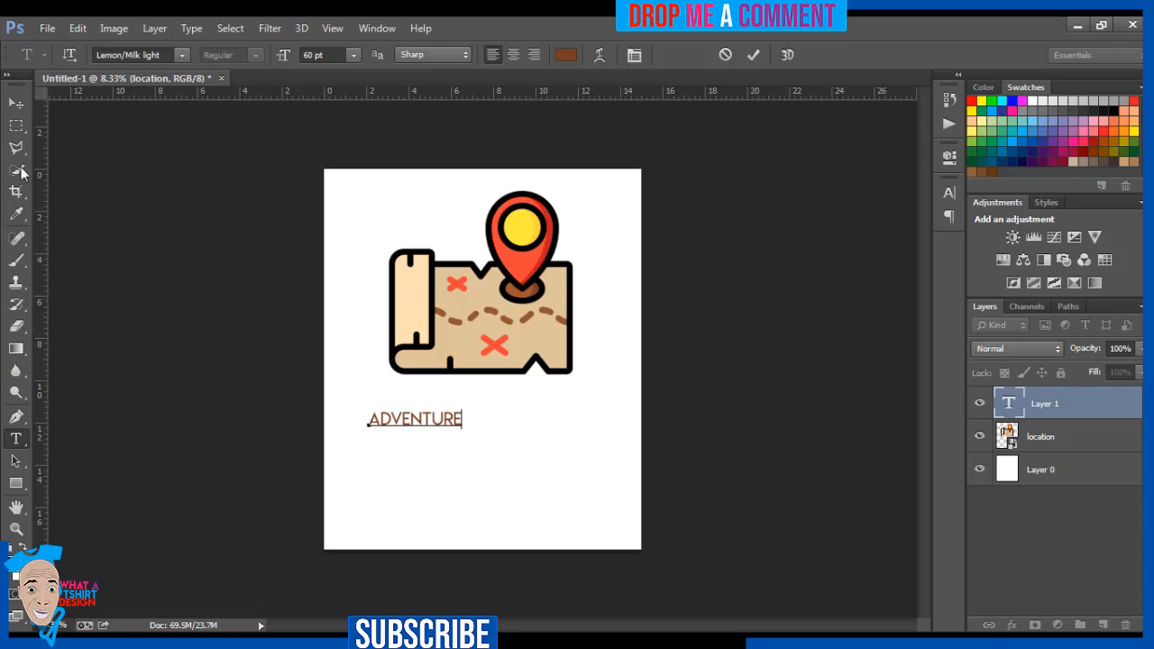
# Centre the Adventure text beneath the map and scale it proportionally to about 258%.
pyautogui.click(16, 102)
pyautogui.moveTo(433, 424); pyautogui.dragTo(497, 414)
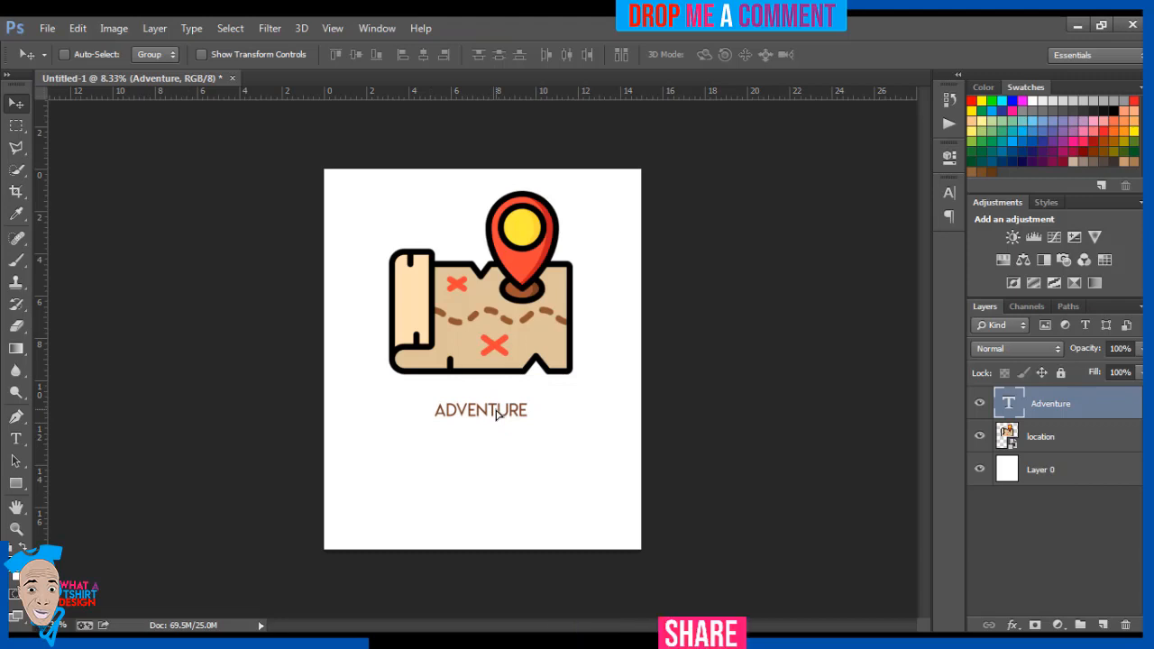
pyautogui.hotkey('ctrl', 't')
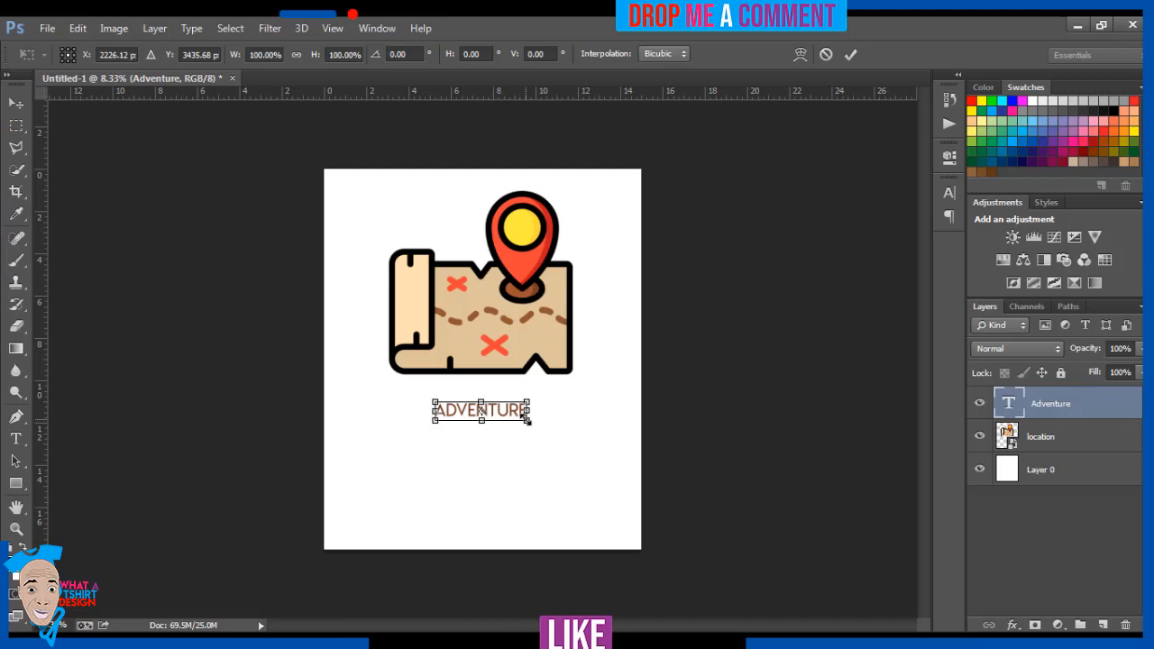
pyautogui.moveTo(526, 420); pyautogui.dragTo(586, 494)
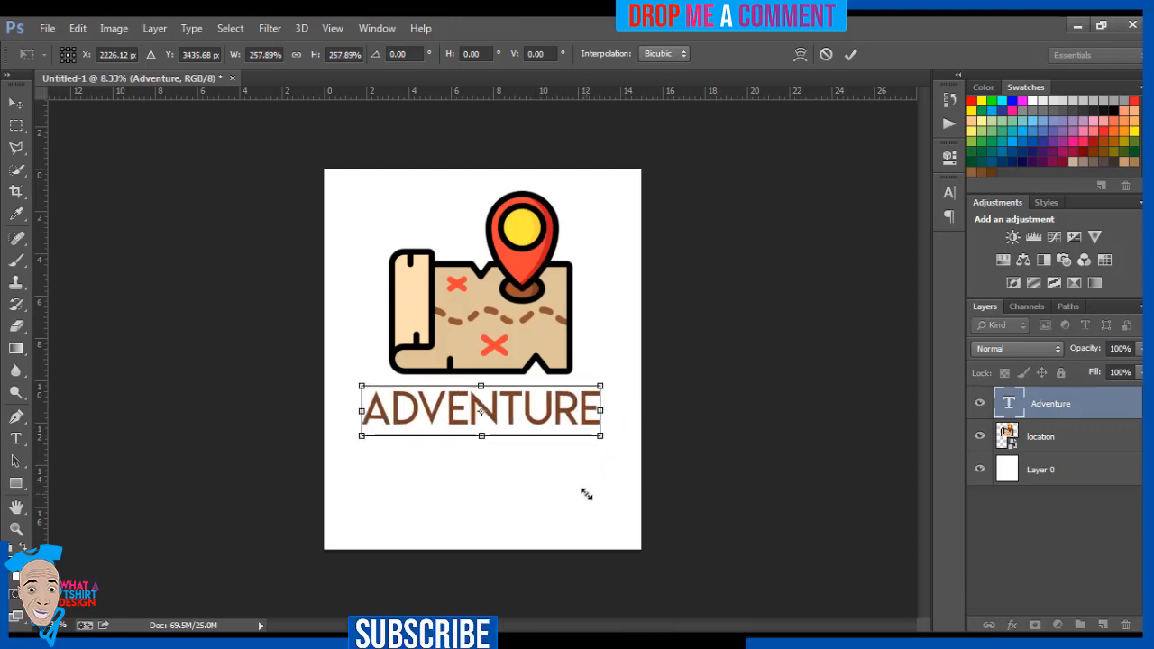
pyautogui.press('Return')
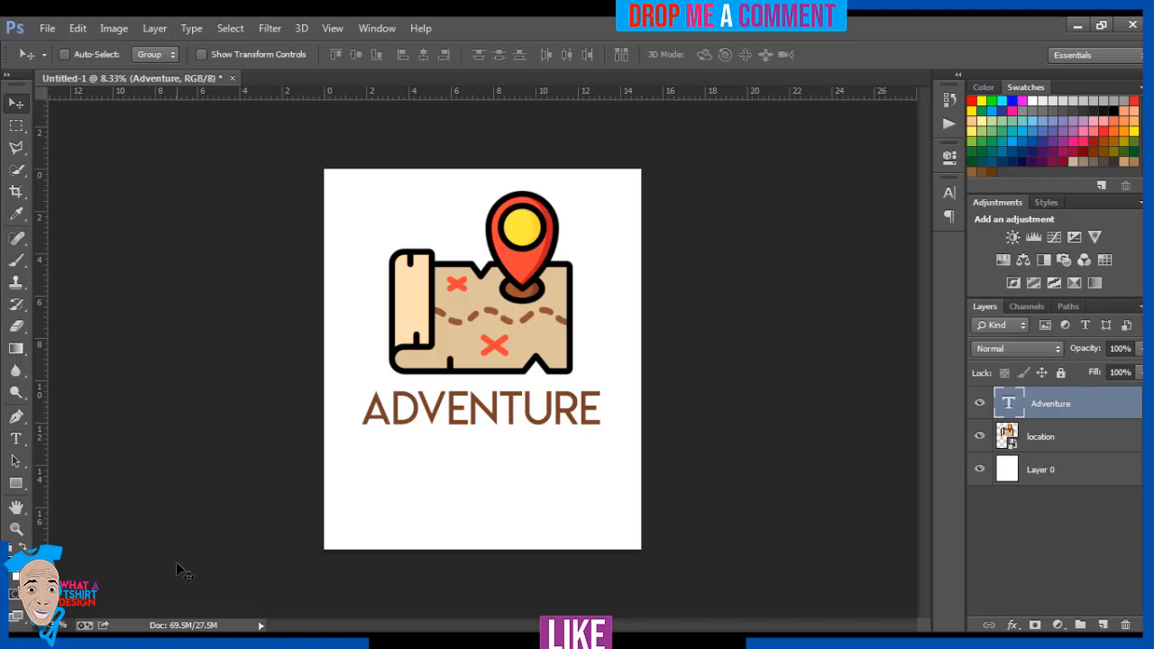
# Recolour the letters "VEN" in the Adventure text with the yellow sampled from the map pin's centre.
pyautogui.click(17, 440)
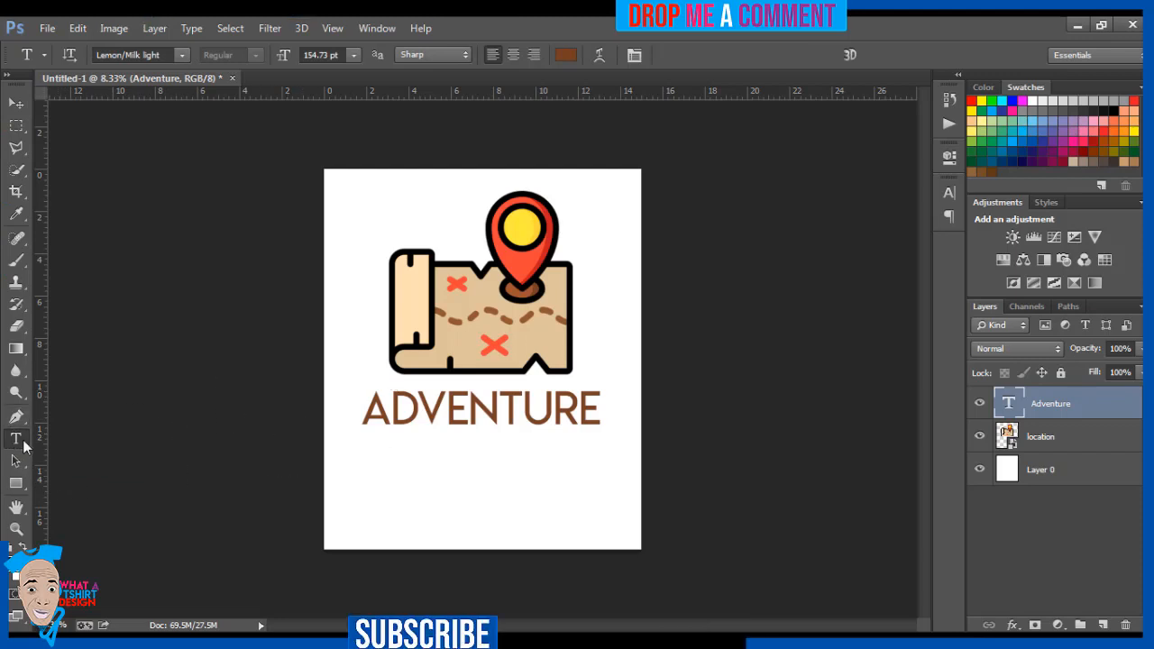
pyautogui.click(419, 410)
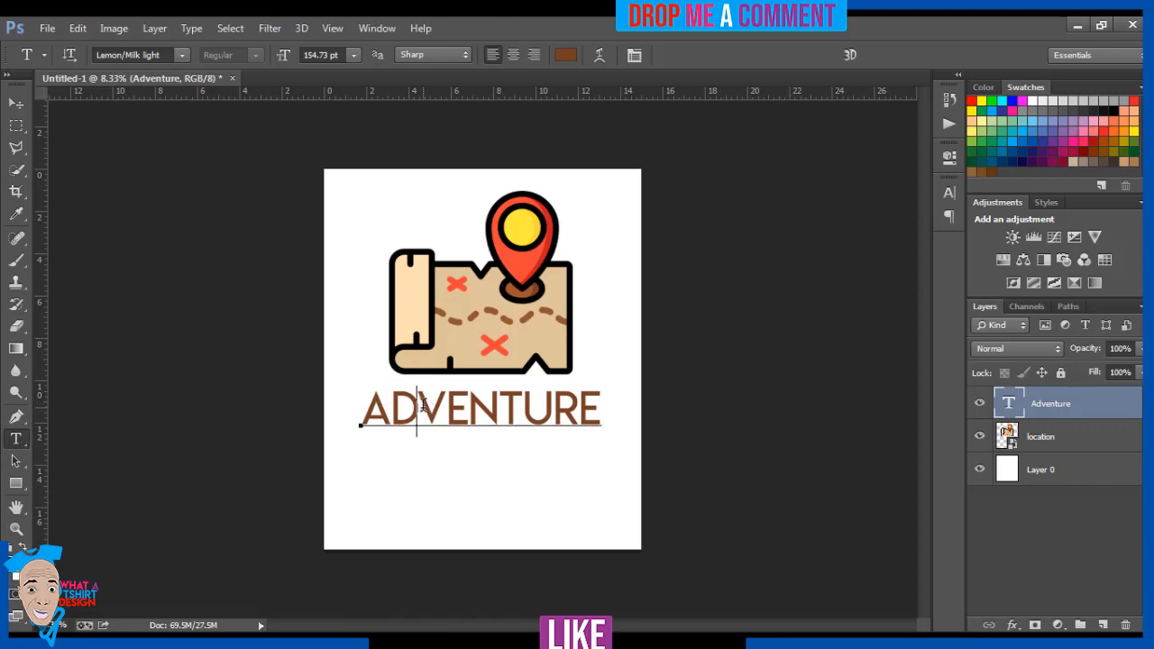
pyautogui.moveTo(417, 411); pyautogui.dragTo(492, 411)
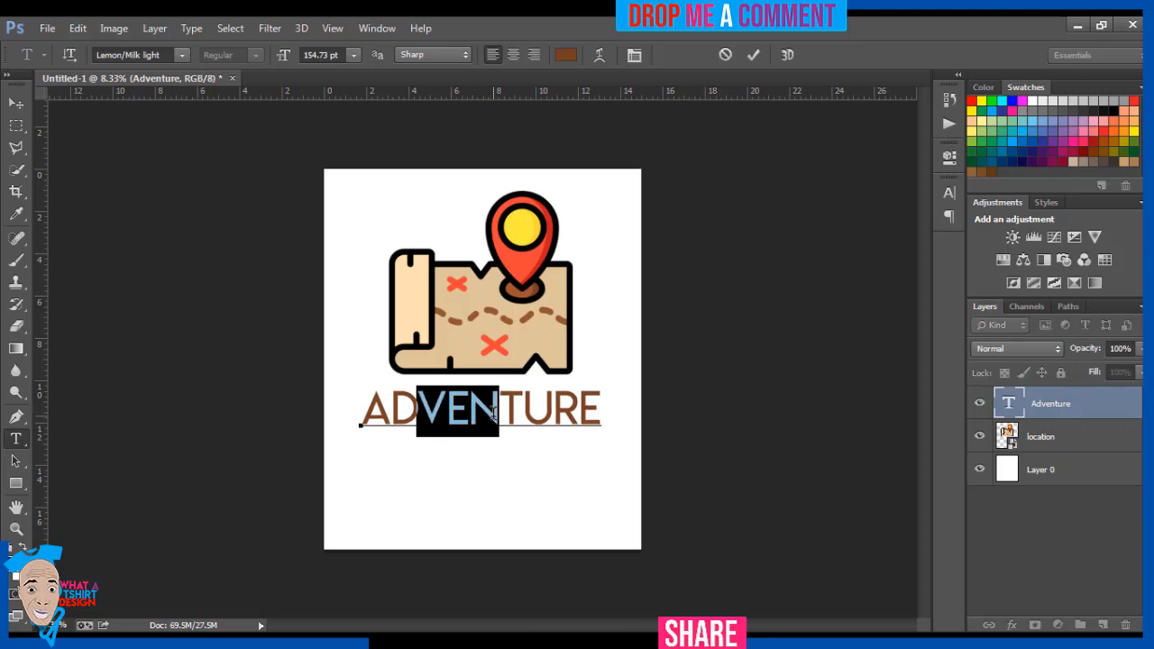
pyautogui.click(565, 56)
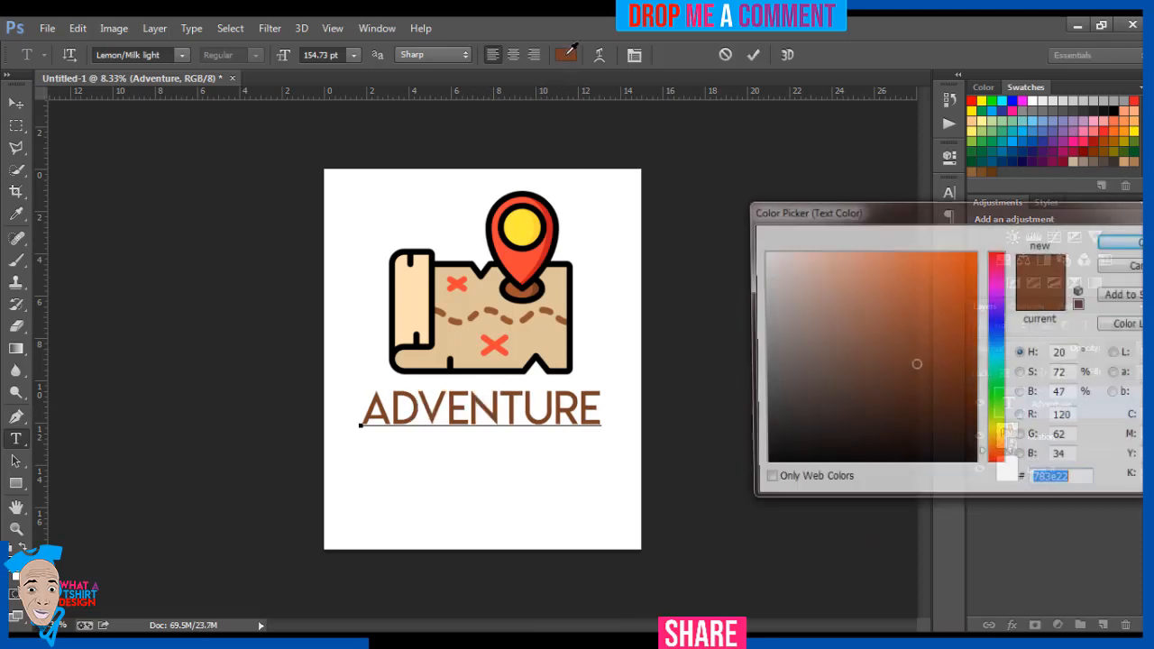
pyautogui.click(528, 221)
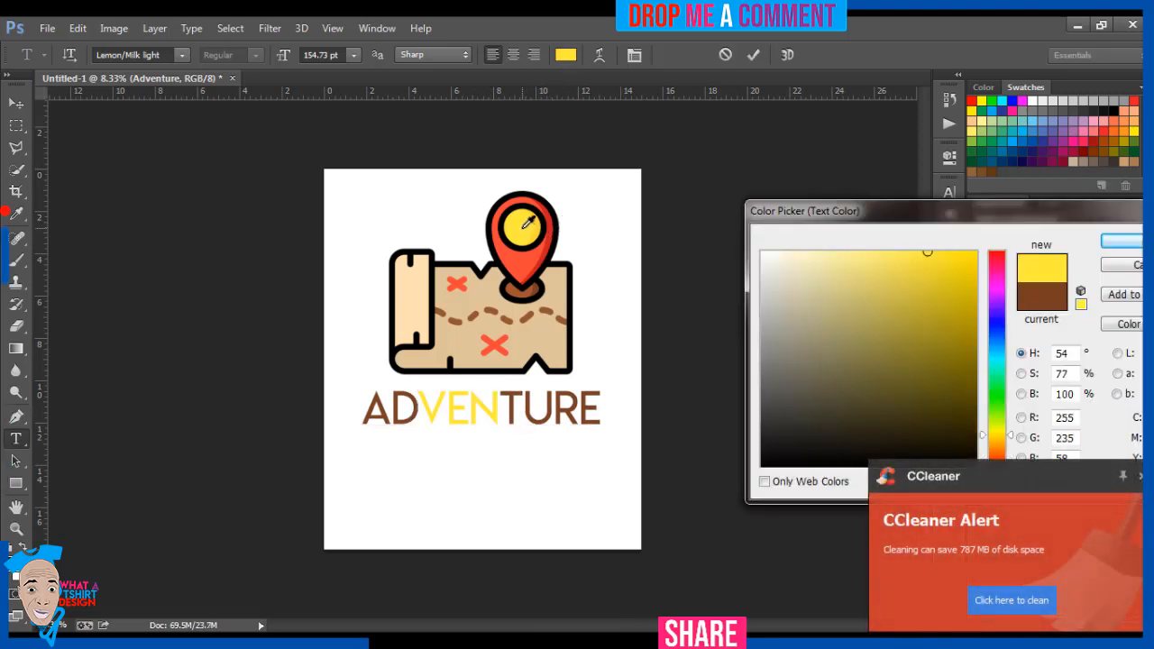
pyautogui.click(1117, 241)
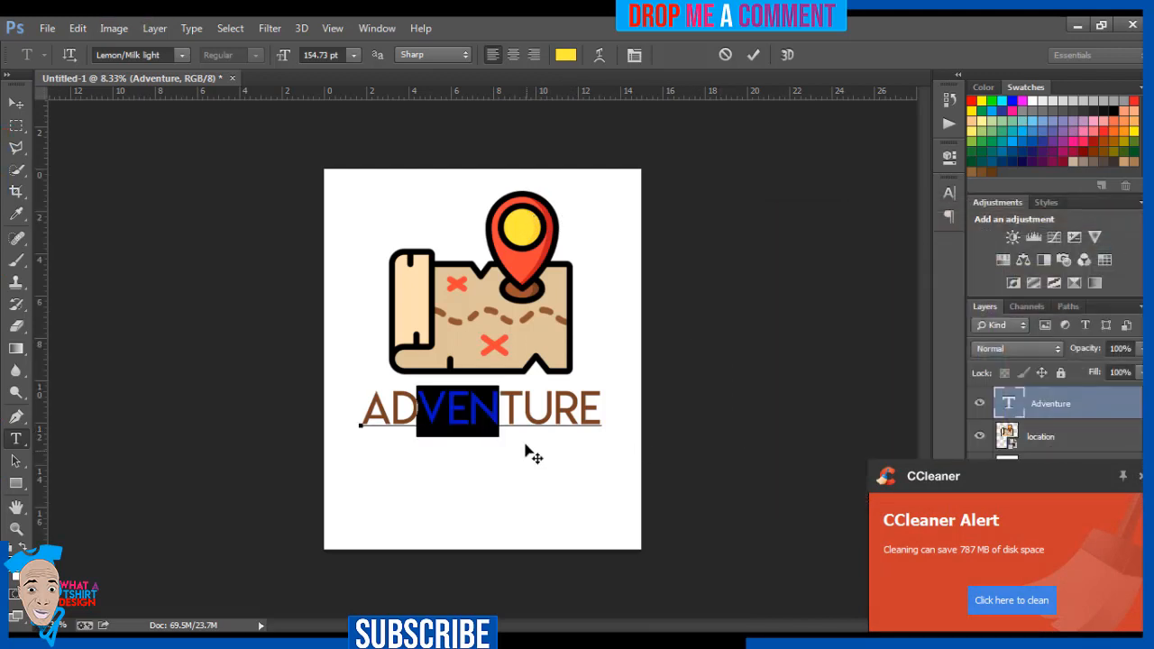
# Recolour the letters "TURE" with the dark red #c81e1e sampled from the map pin's shaded edge.
pyautogui.moveTo(505, 405); pyautogui.dragTo(600, 411)
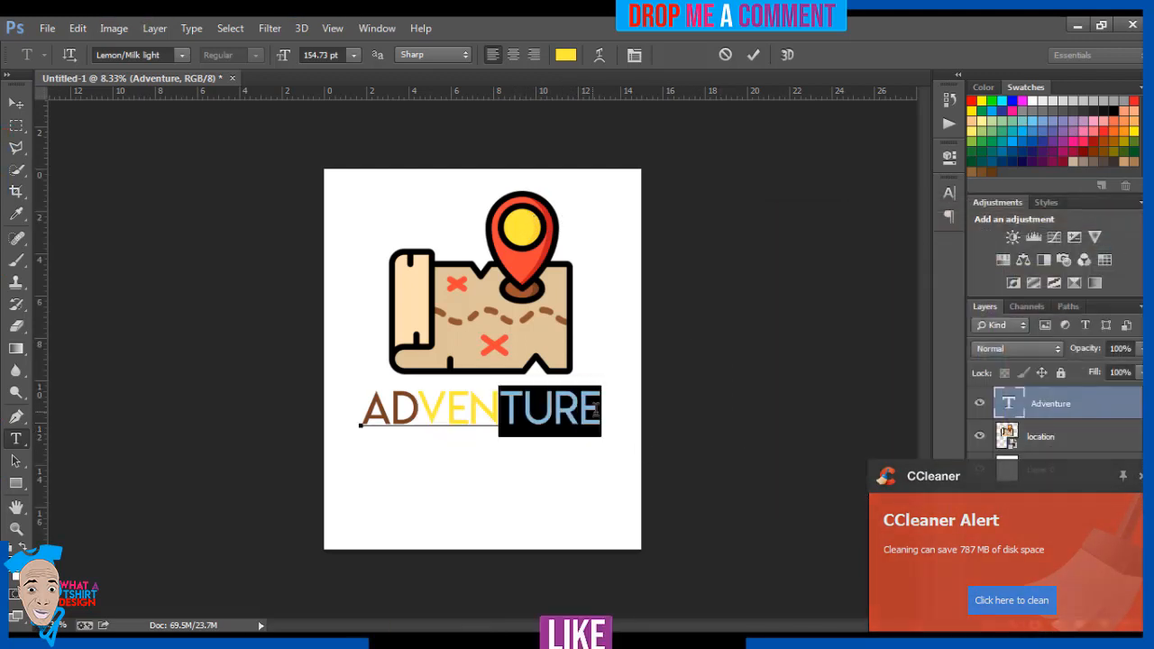
pyautogui.click(565, 55)
pyautogui.click(556, 228)
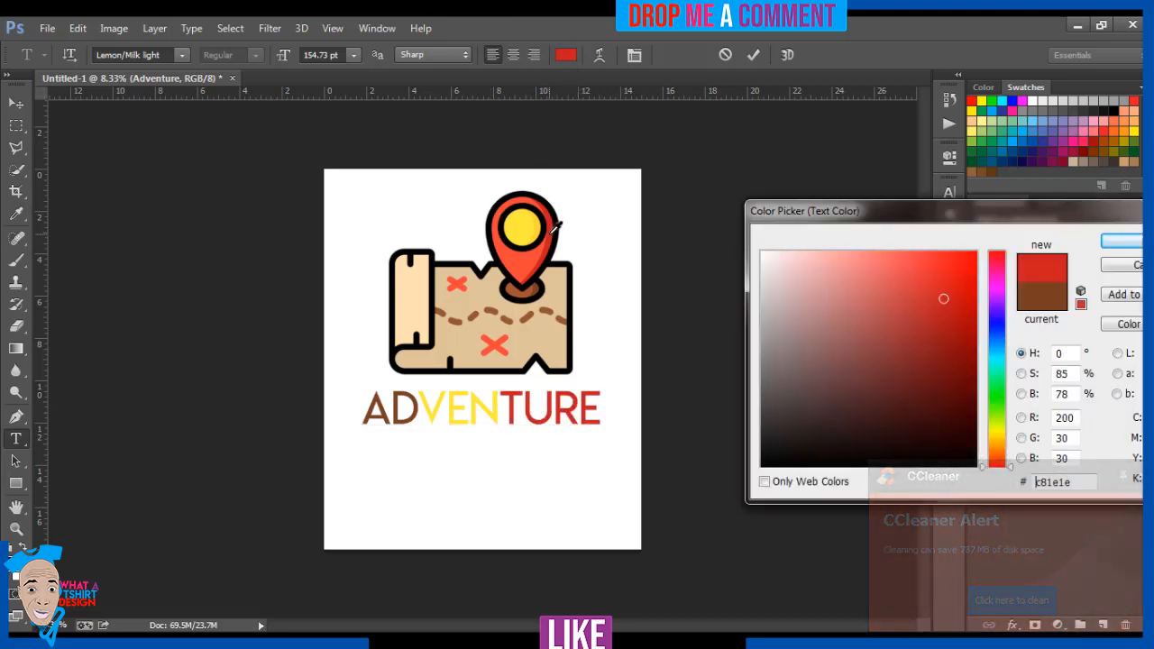
pyautogui.click(541, 248)
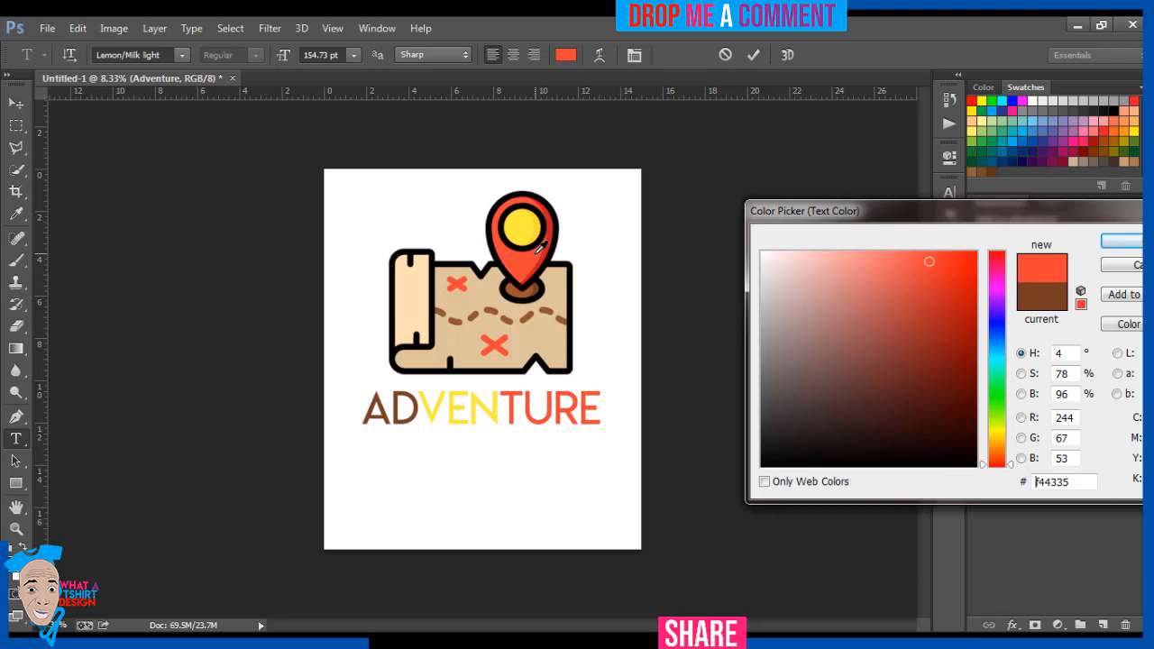
pyautogui.click(550, 244)
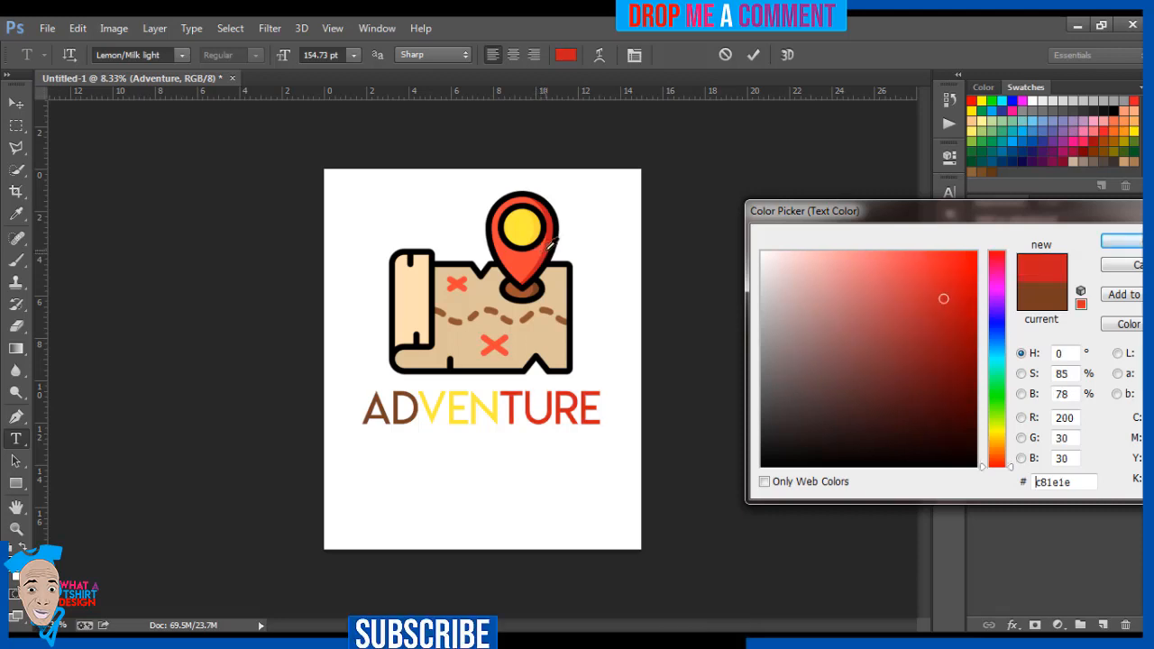
pyautogui.click(1117, 252)
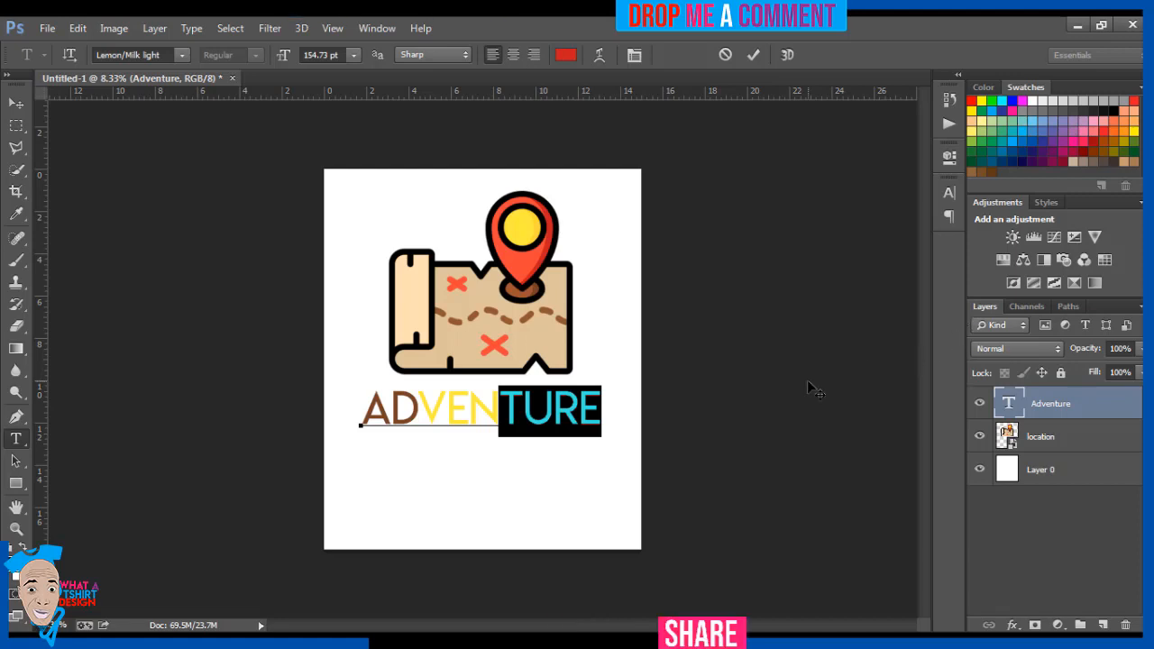
pyautogui.click(14, 107)
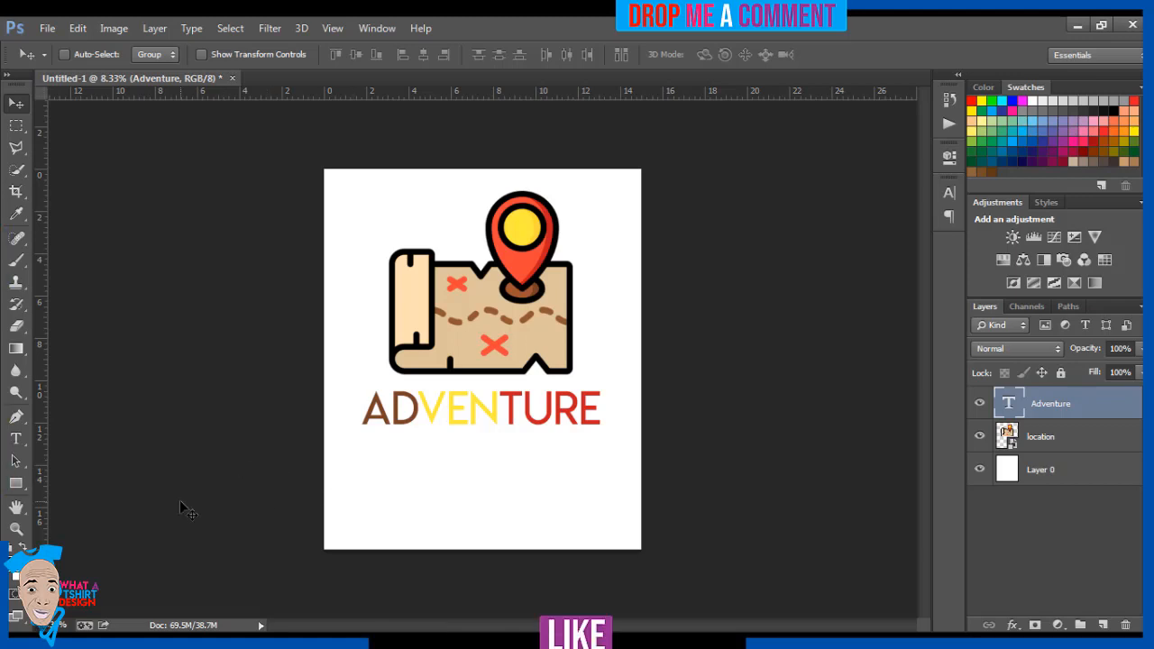
# Draw a rectangle about 3756 by 2064 px around the Adventure text and the map's lower half, with no fill.
pyautogui.click(17, 484)
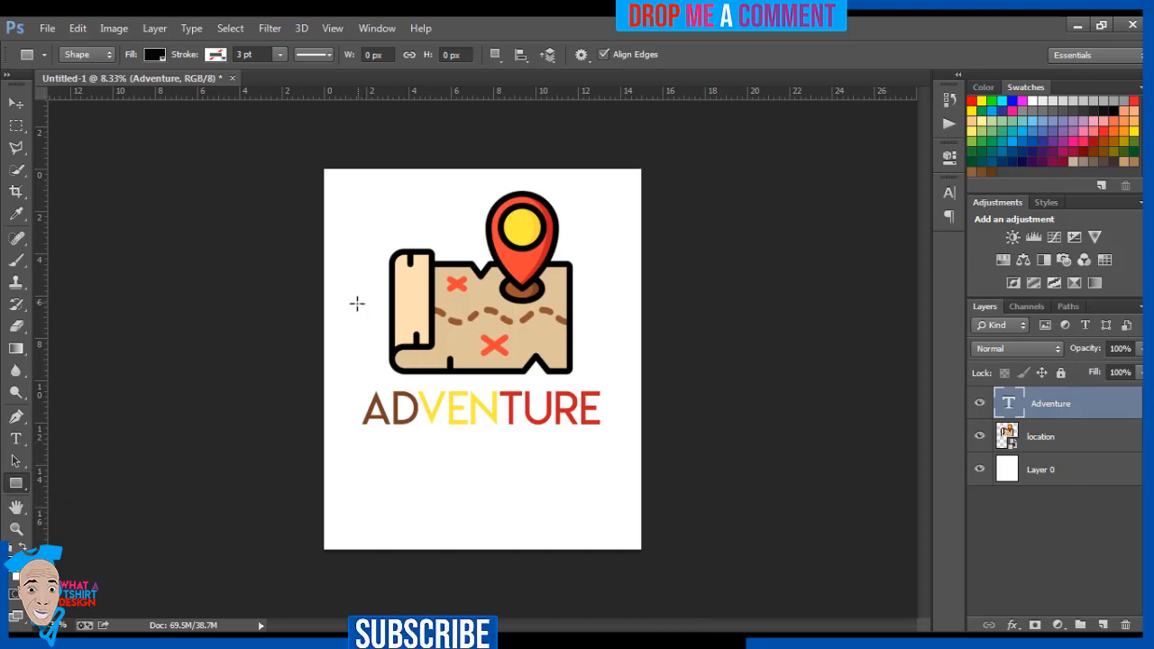
pyautogui.moveTo(348, 315); pyautogui.dragTo(611, 460)
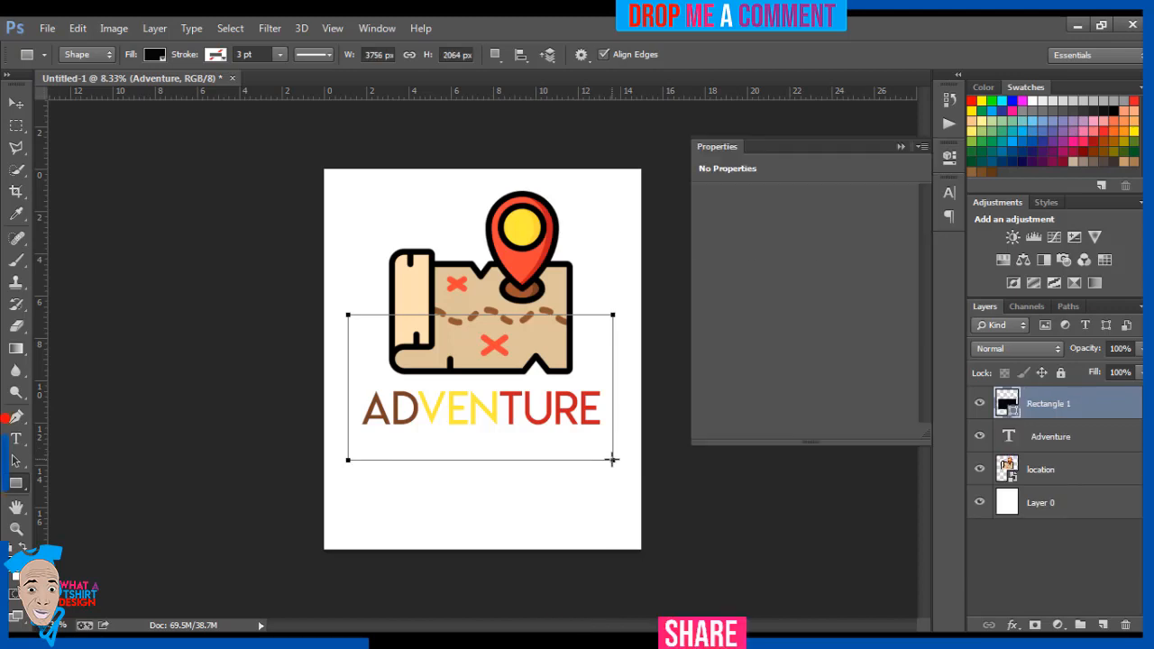
pyautogui.click(151, 56)
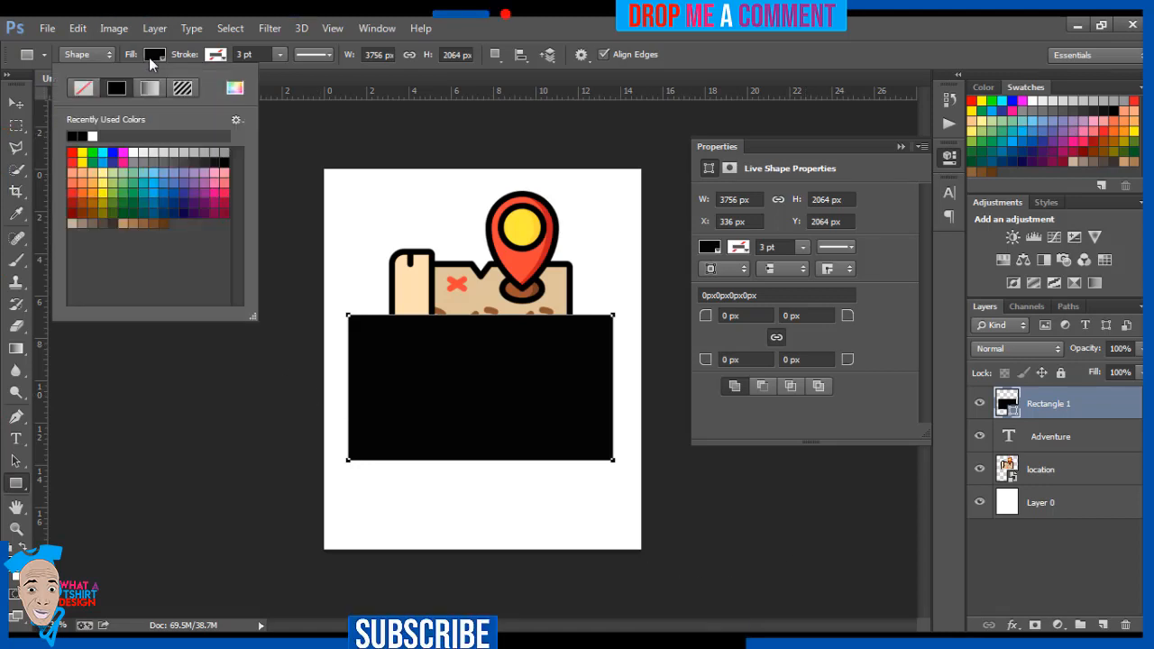
pyautogui.click(80, 94)
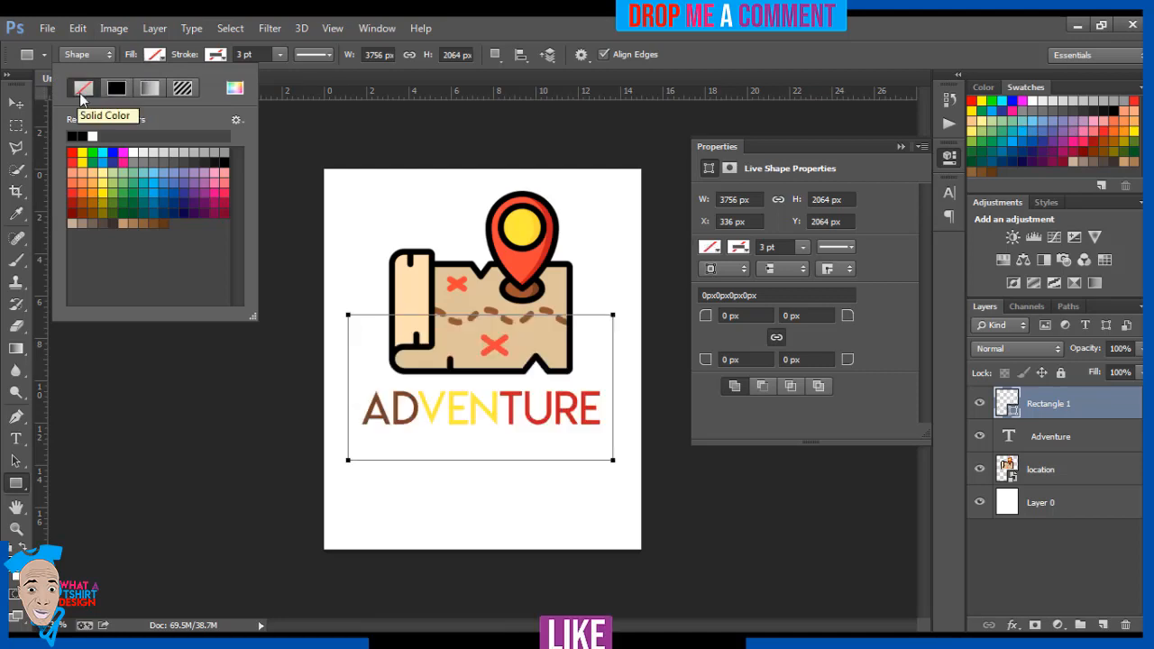
# Give the rectangle a dark brown swatch stroke about 17.85 pt wide and collapse its shape properties.
pyautogui.click(217, 52)
pyautogui.click(216, 53)
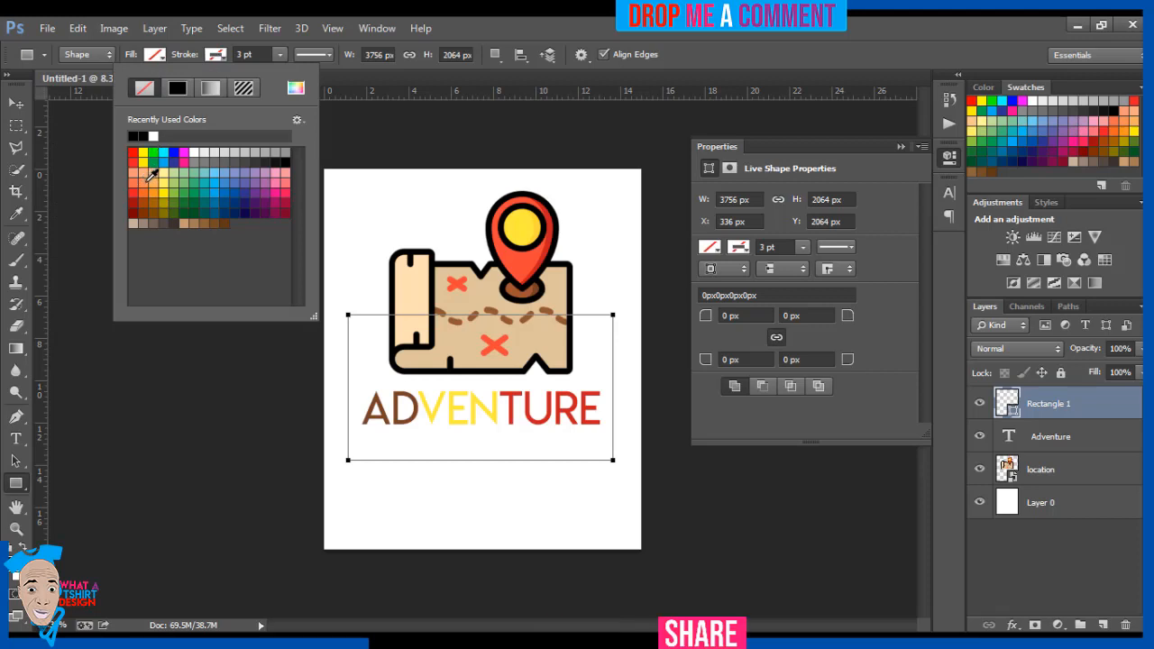
pyautogui.click(227, 222)
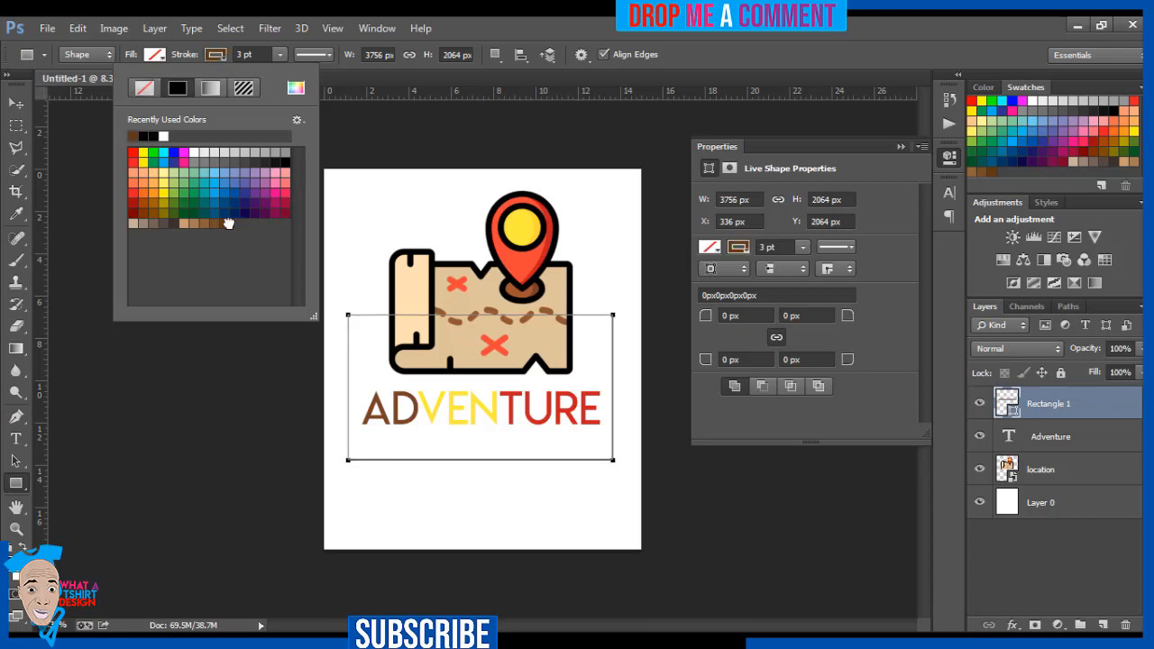
pyautogui.click(281, 53)
pyautogui.moveTo(278, 72); pyautogui.dragTo(301, 80)
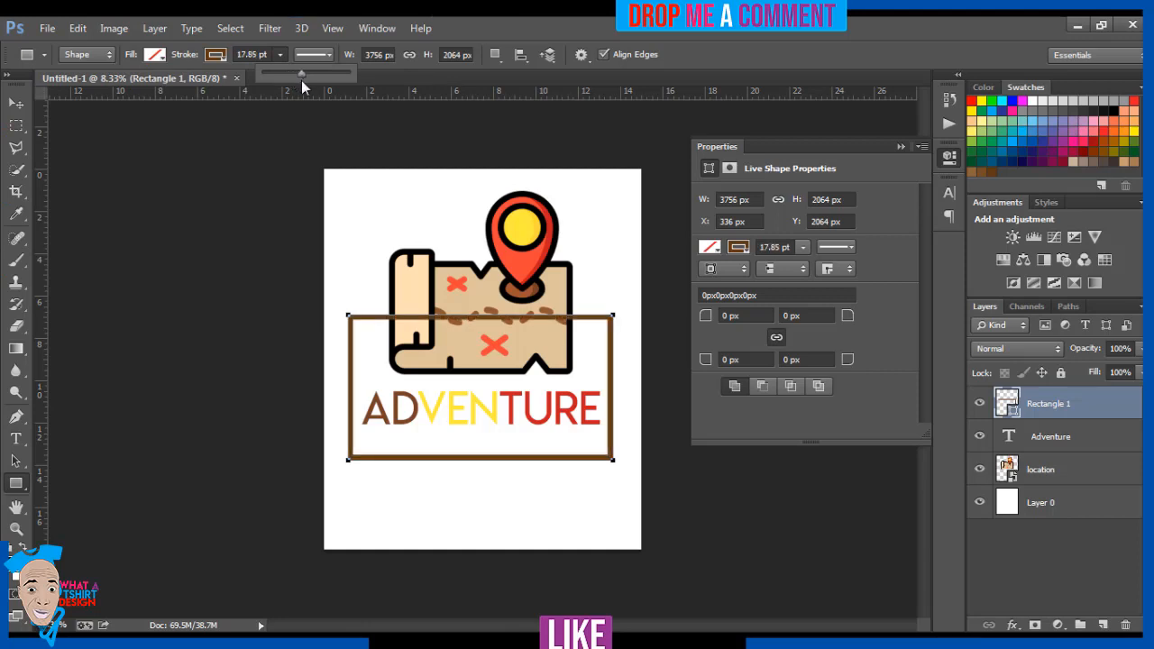
pyautogui.click(16, 103)
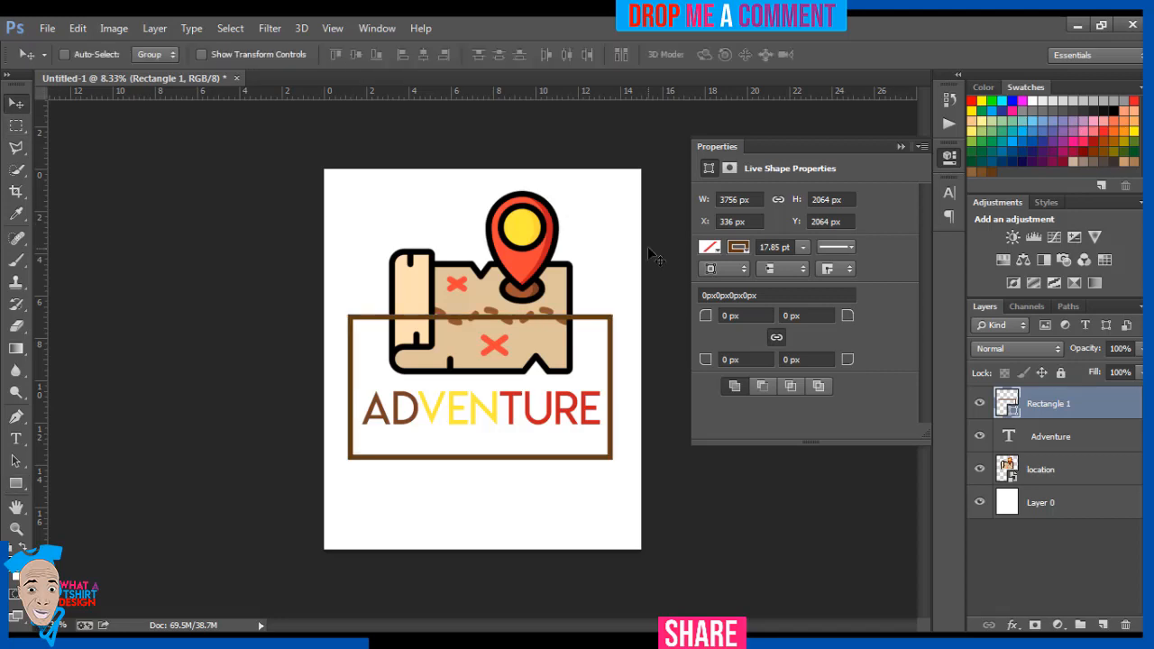
pyautogui.click(899, 148)
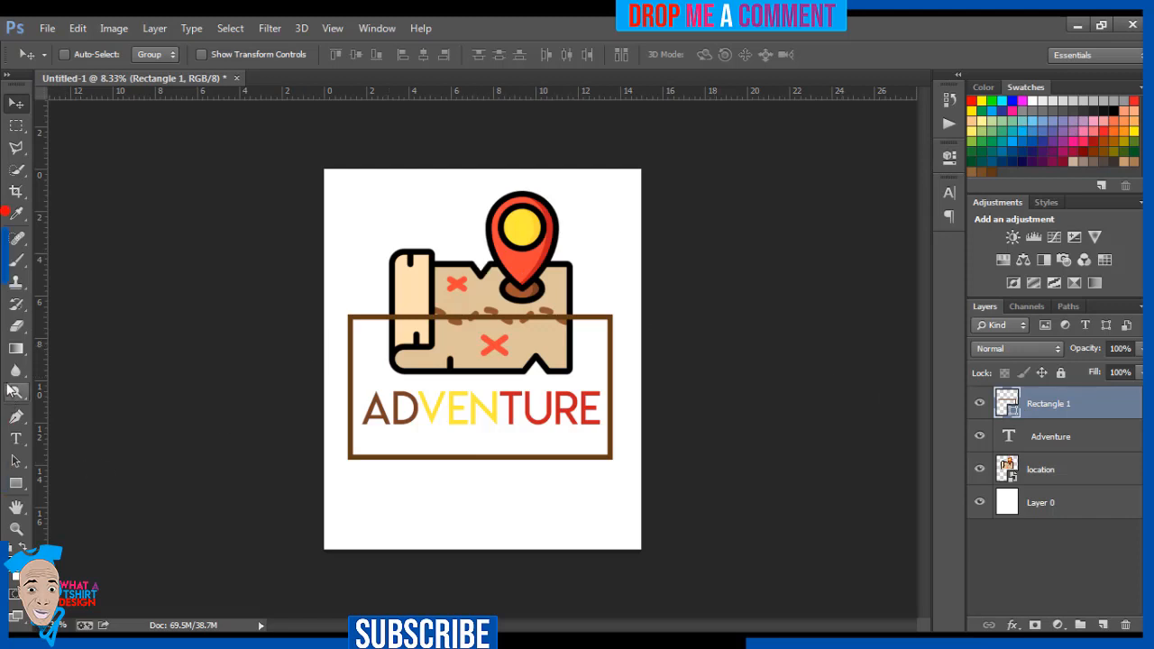
# Change the rectangle's stroke style from solid to dashed.
pyautogui.click(16, 483)
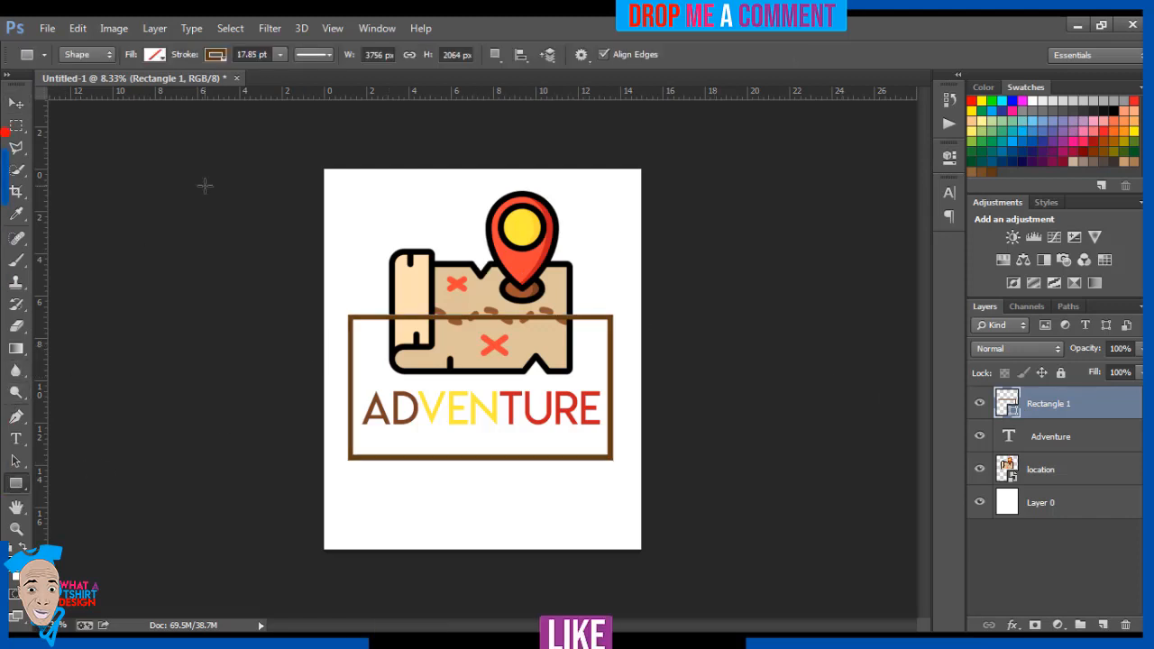
pyautogui.click(317, 56)
pyautogui.click(325, 132)
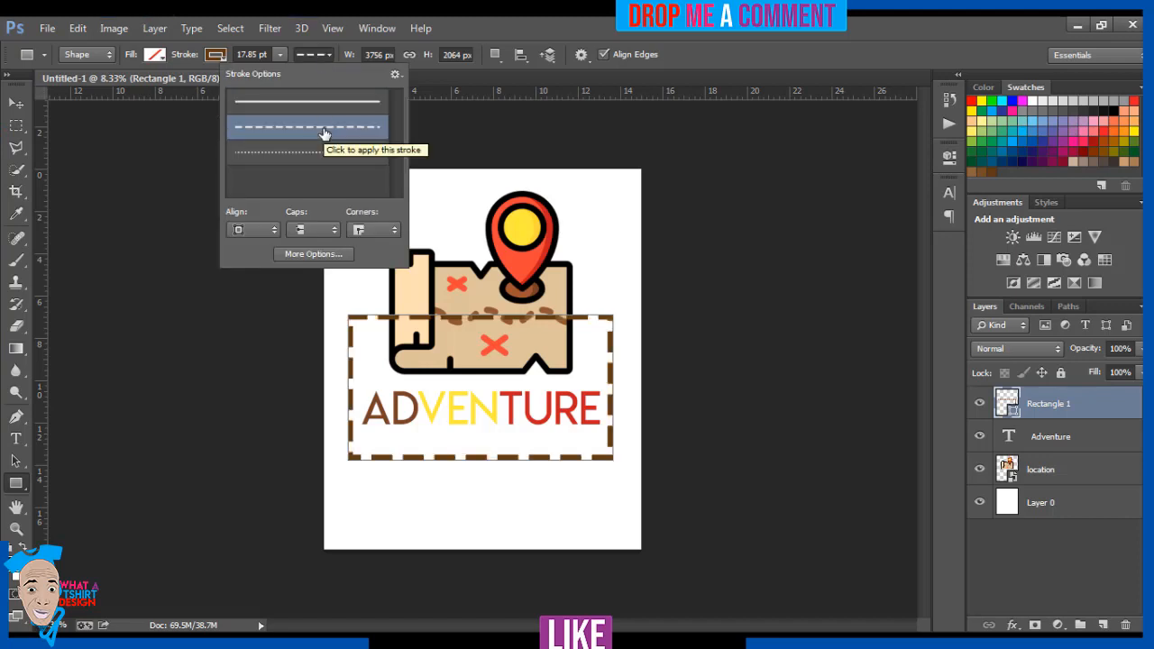
pyautogui.click(16, 103)
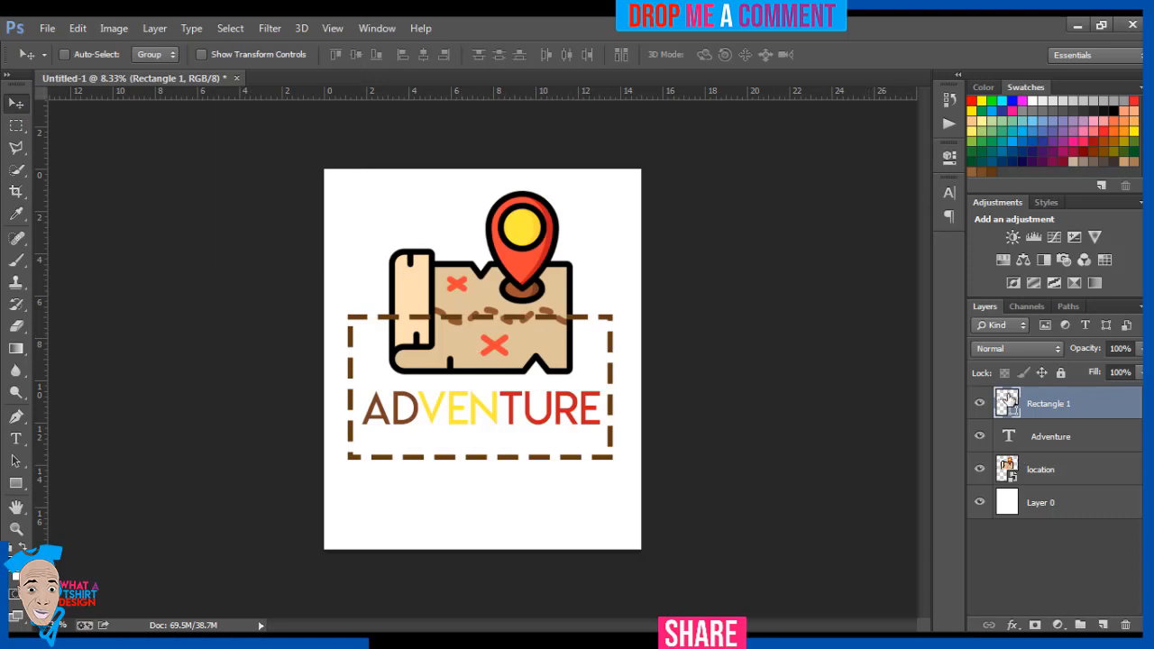
# Sample the map pin's bright red, #f44335, as the new colour for the rectangle layer.
pyautogui.doubleClick(1006, 401)
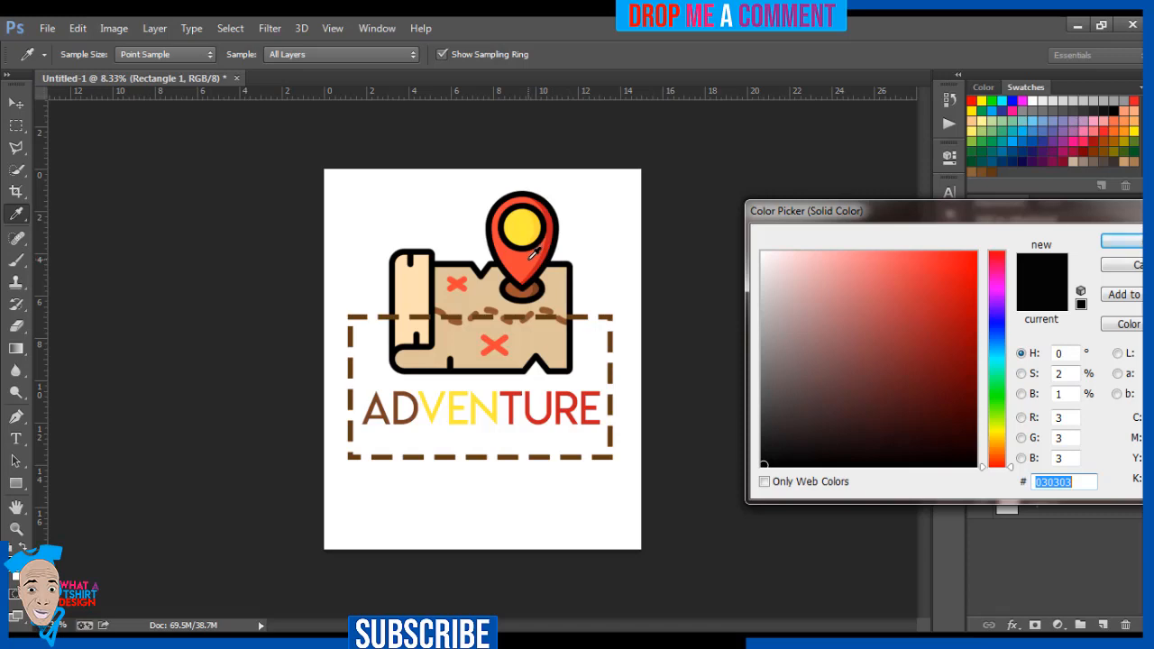
pyautogui.click(532, 256)
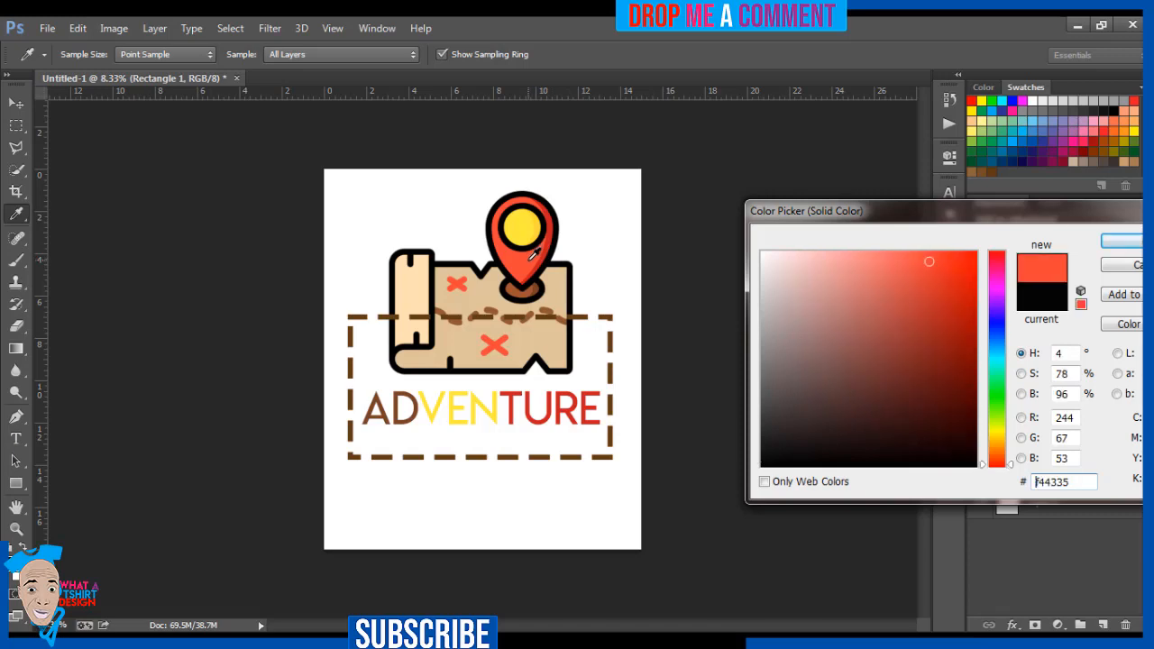